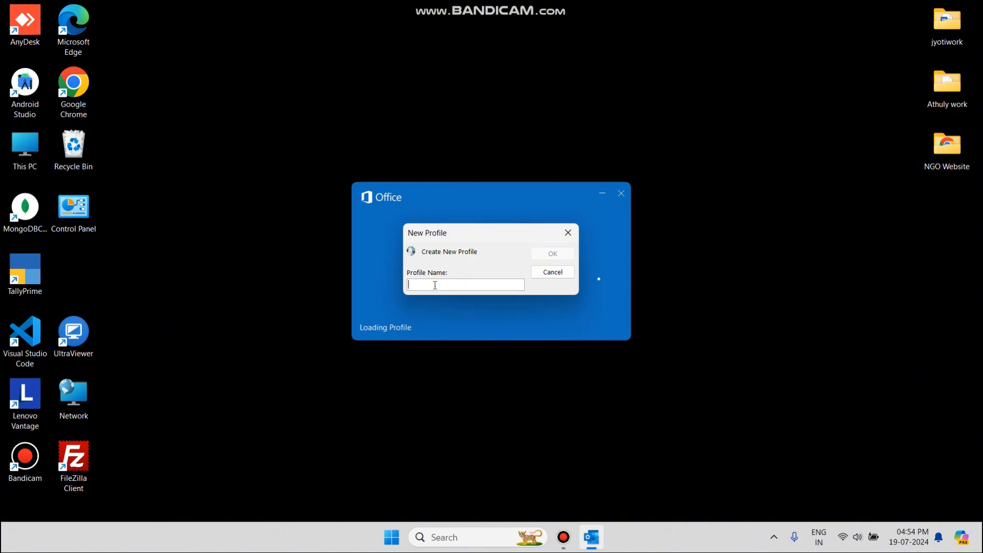
# Cancel the new Outlook profile, switch to Google Chrome with the Sky Vision College profile, and check which account it uses.
pyautogui.click(568, 233)
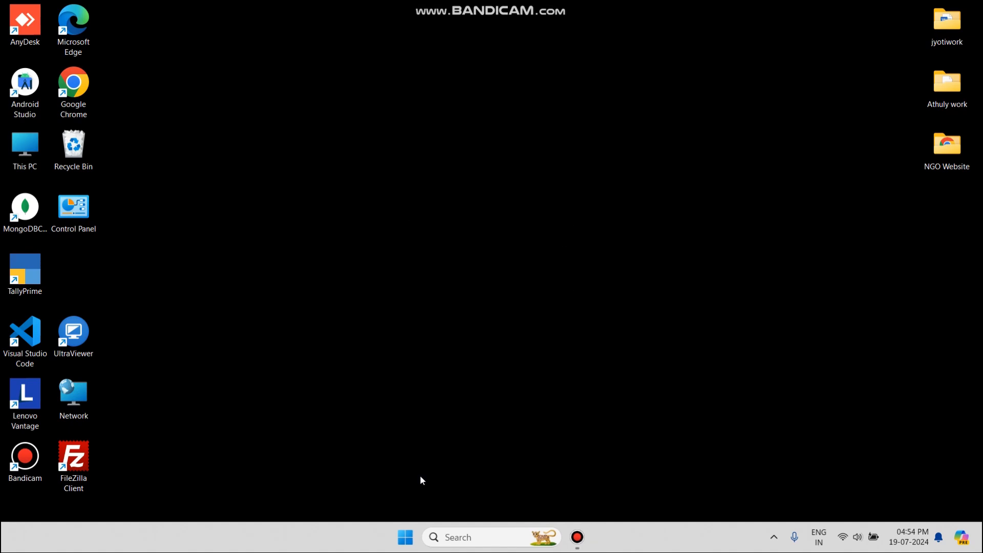
pyautogui.click(448, 544)
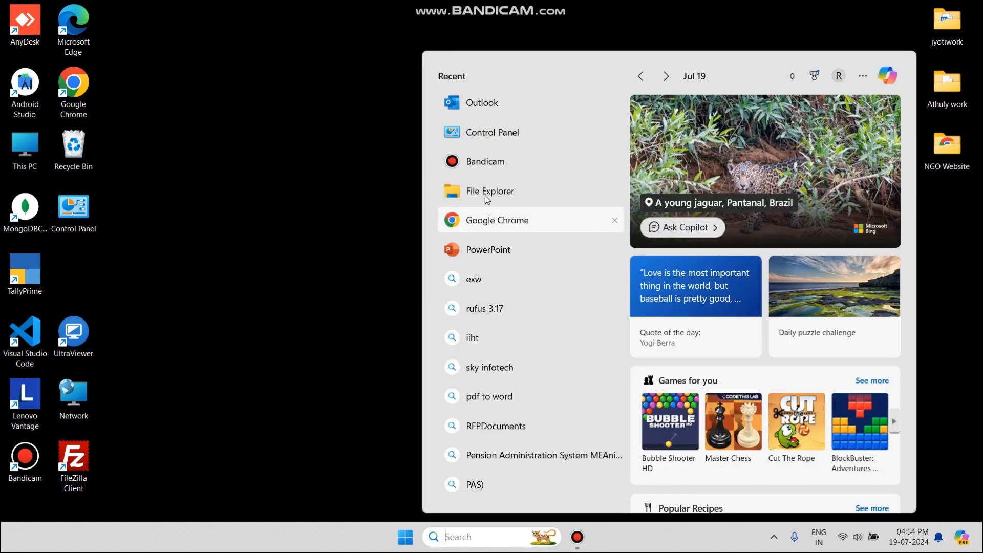
pyautogui.click(479, 222)
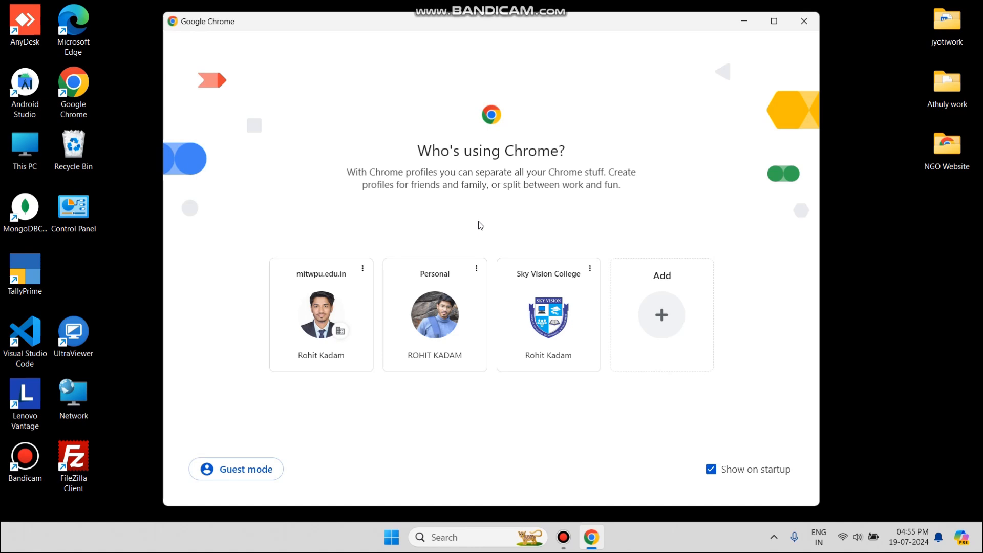
pyautogui.click(533, 323)
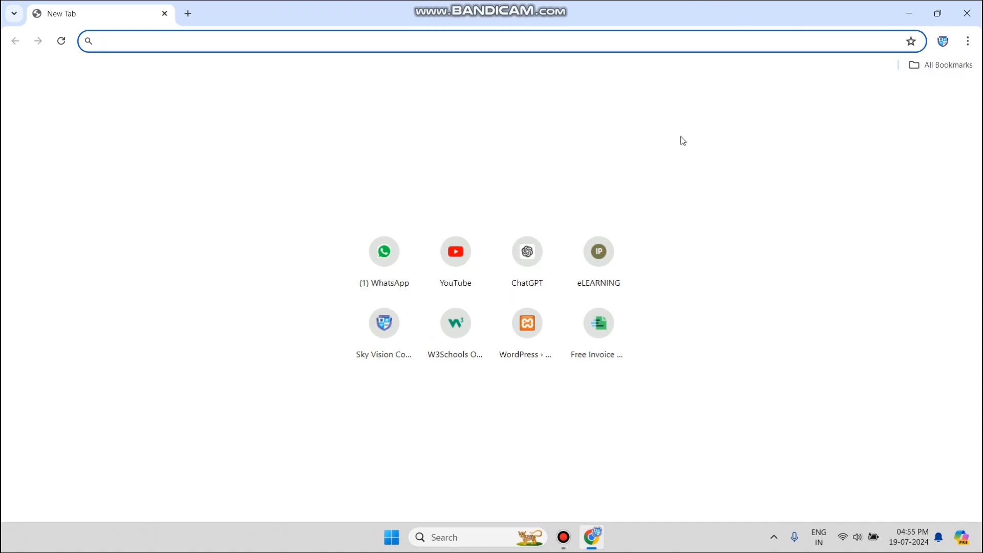
pyautogui.click(944, 41)
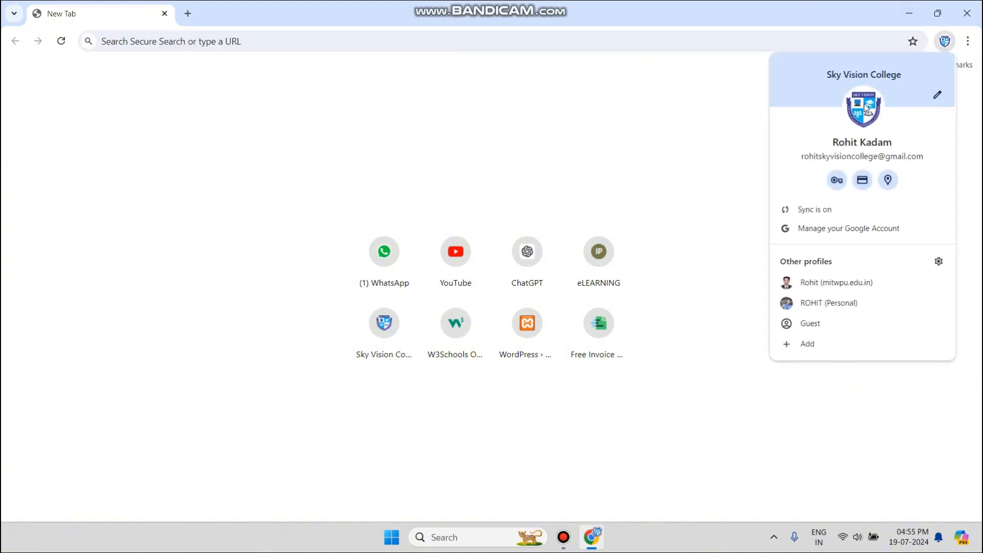
pyautogui.click(708, 116)
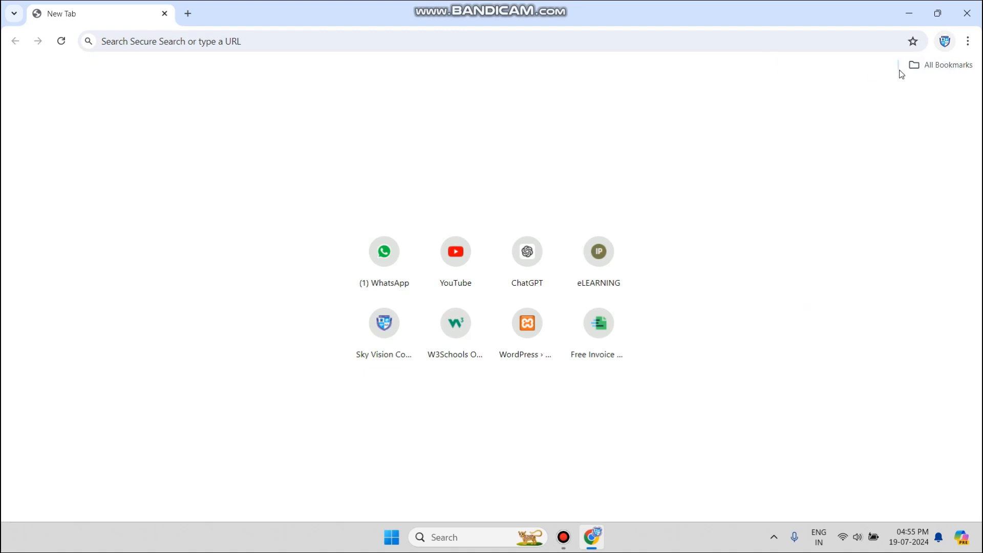
# Open the Gmail inbox in the browser, glance at the Promotions category and return to Primary.
pyautogui.click(396, 44)
pyautogui.write('gm')
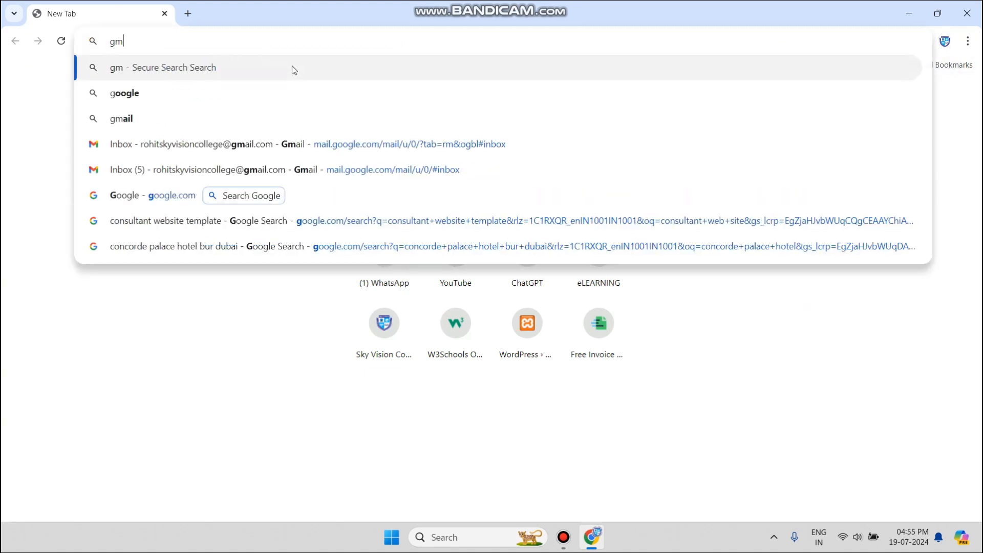
pyautogui.write('ail')
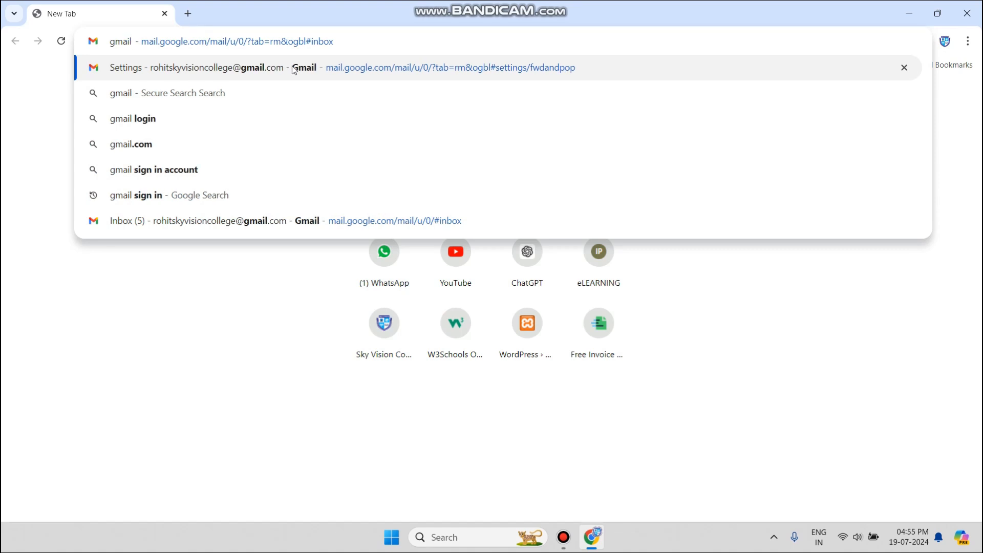
pyautogui.press('Return')
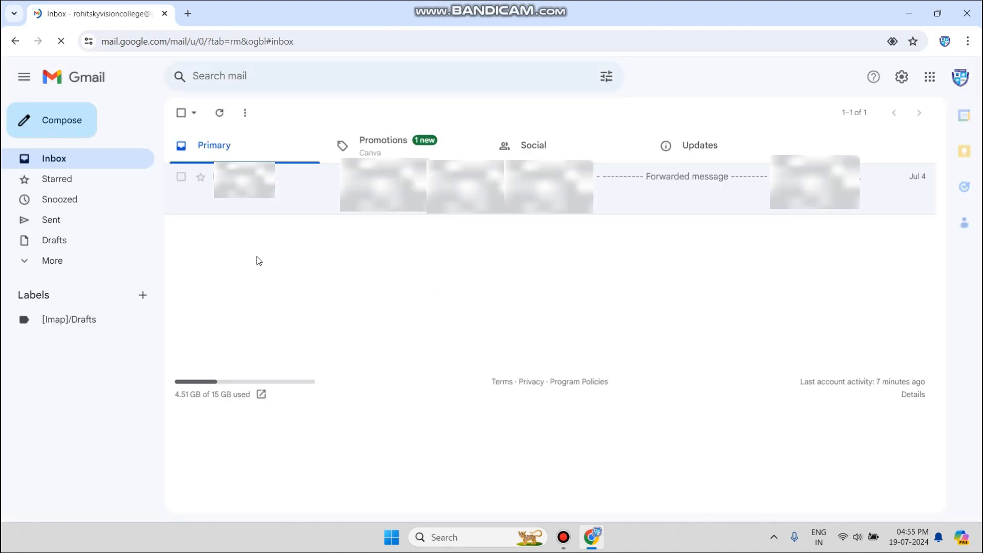
pyautogui.click(365, 149)
pyautogui.click(275, 148)
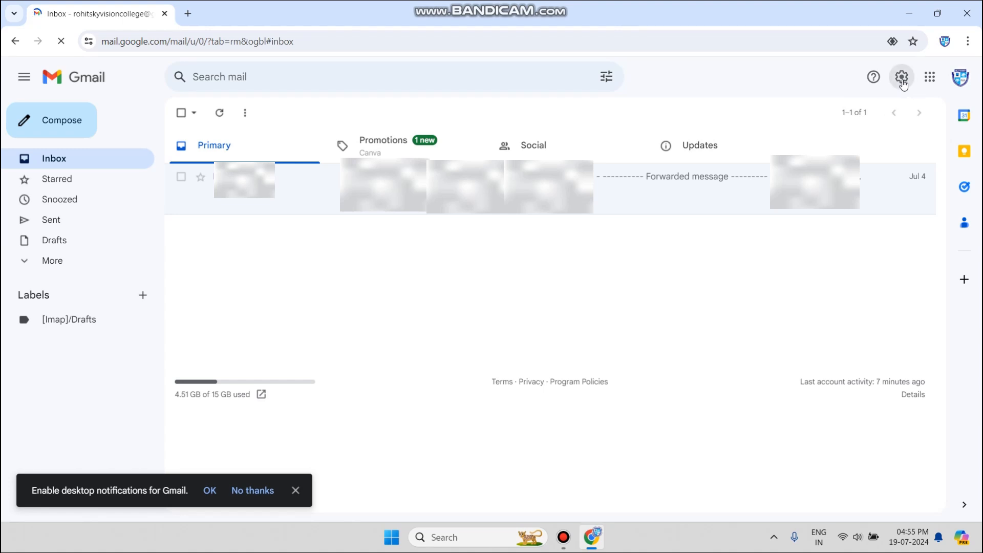
# Dismiss the desktop notifications offer and open Gmail's full Forwarding and POP/IMAP settings.
pyautogui.click(902, 78)
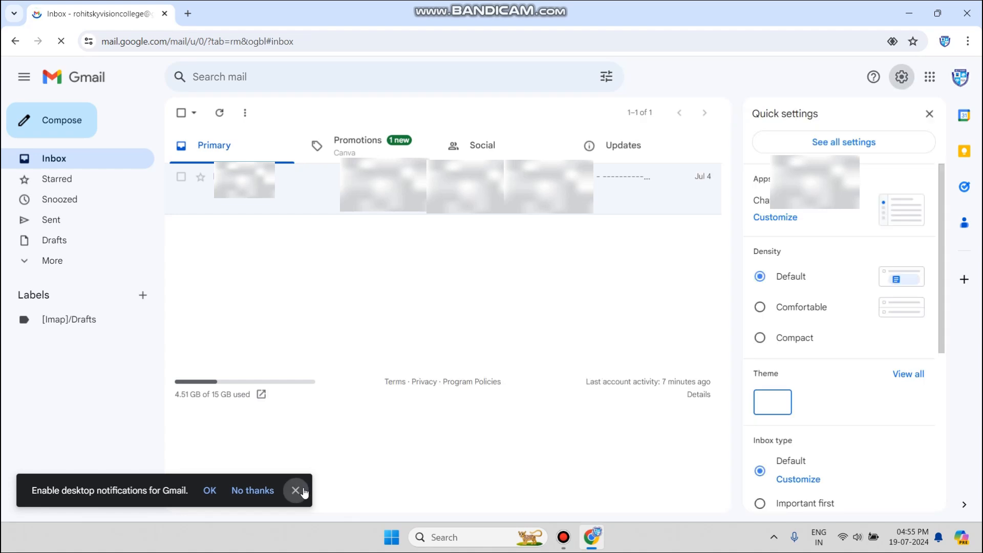
pyautogui.click(296, 490)
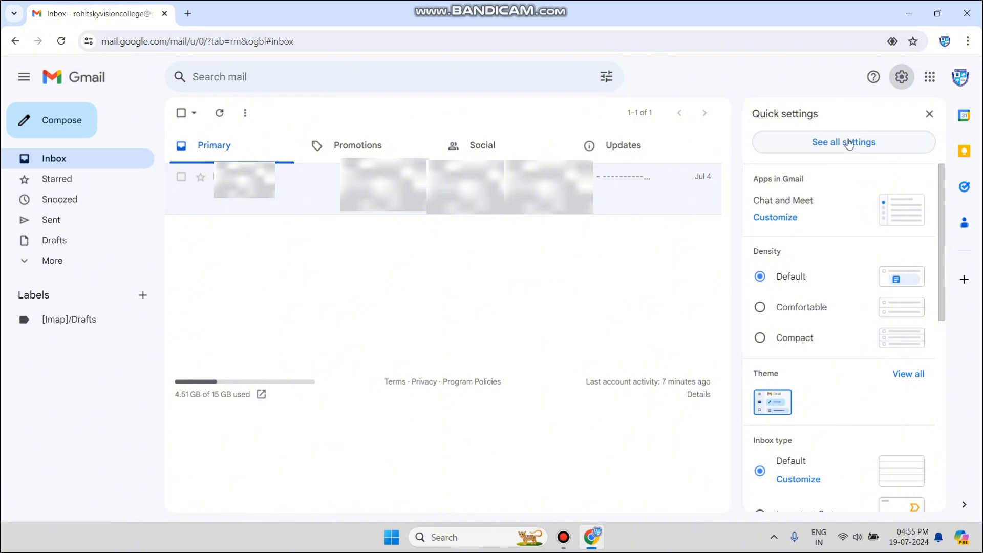
pyautogui.click(849, 144)
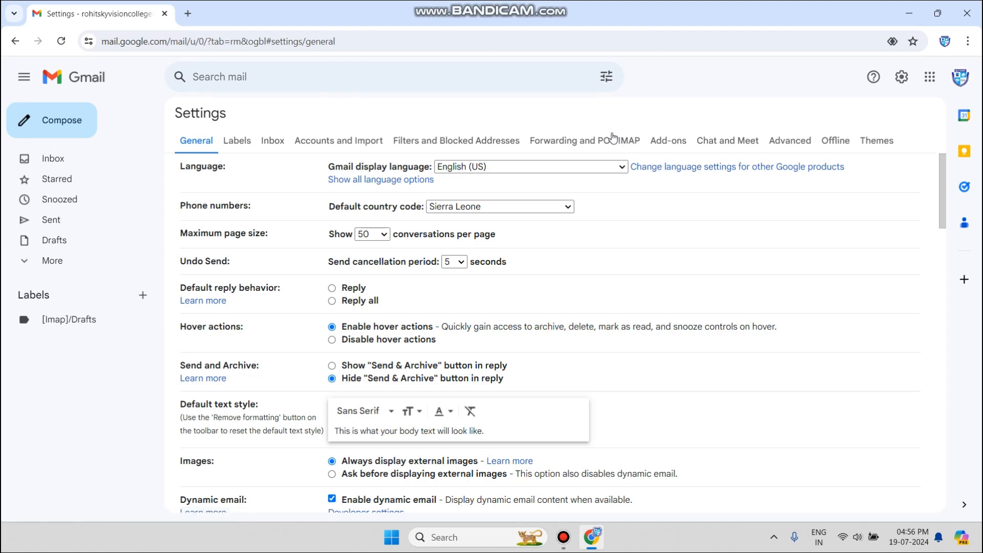
pyautogui.click(613, 137)
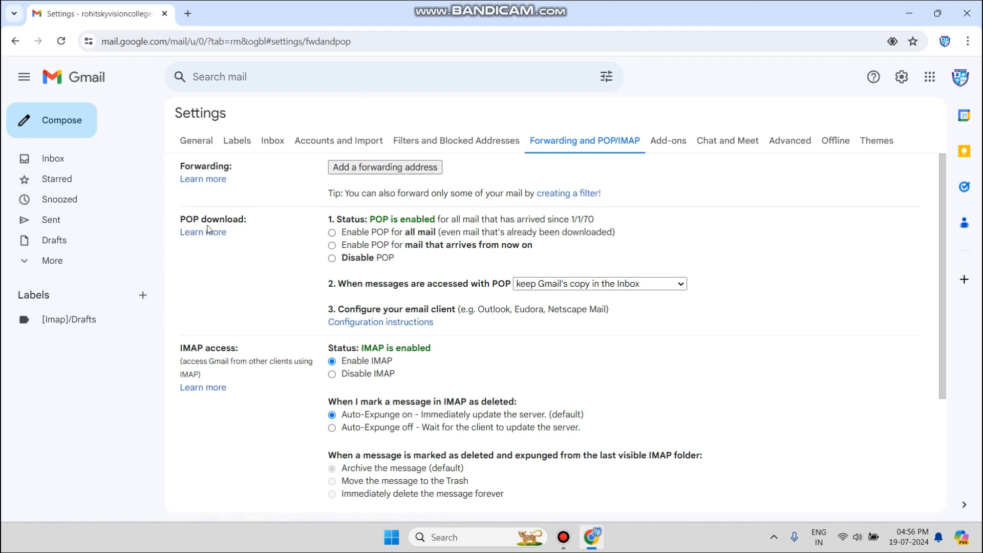
# Select Enable POP for all mail and check that both POP and IMAP access are enabled.
pyautogui.click(332, 233)
pyautogui.moveTo(376, 218); pyautogui.dragTo(436, 218)
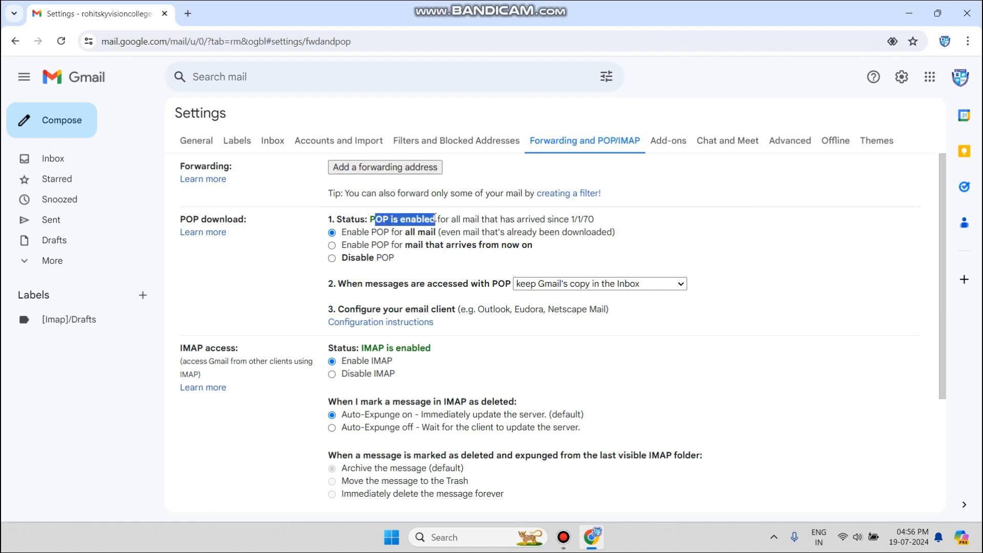
pyautogui.click(436, 219)
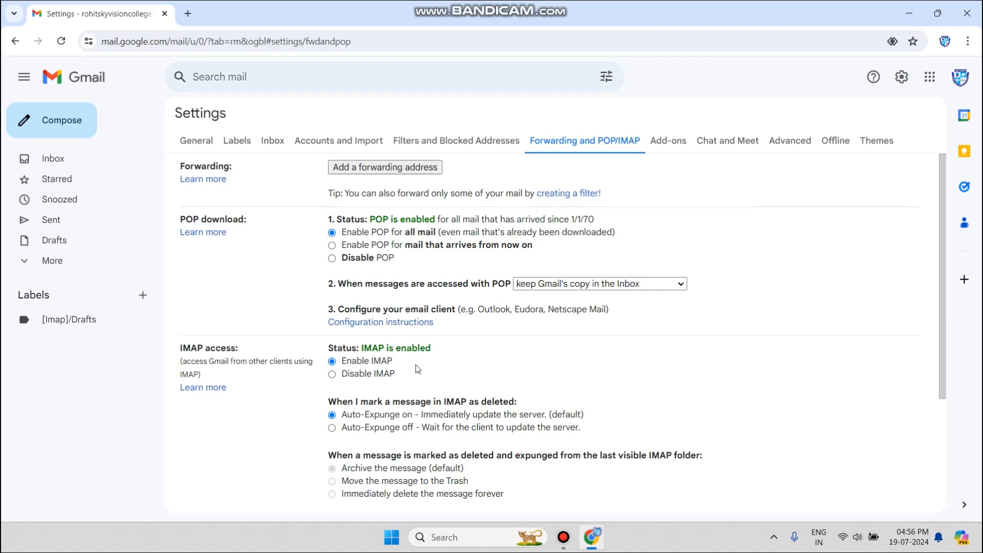
pyautogui.moveTo(346, 361); pyautogui.dragTo(365, 405)
pyautogui.click(365, 405)
# Search the web in a new browser tab for "what is full form pop and imap".
pyautogui.click(188, 13)
pyautogui.write('wha')
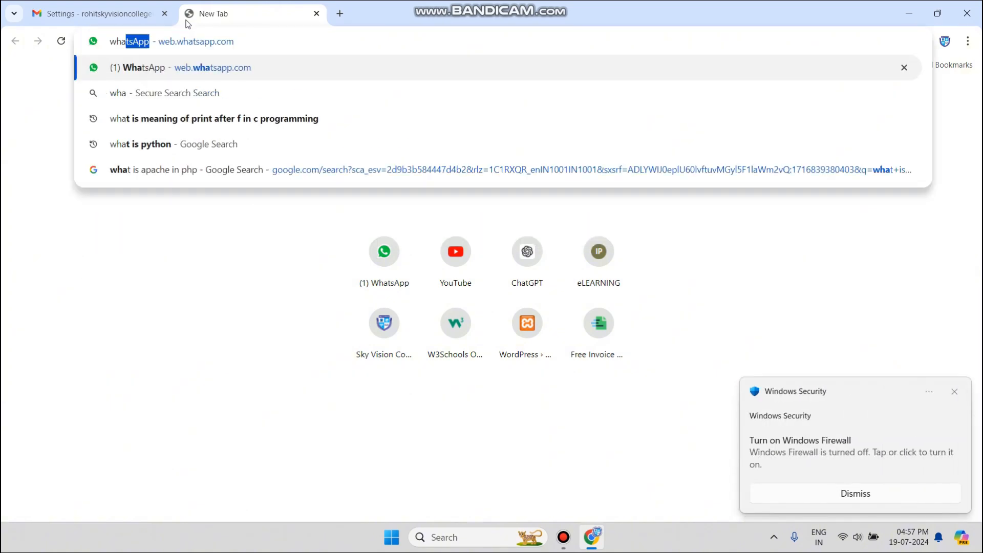
pyautogui.write('t is')
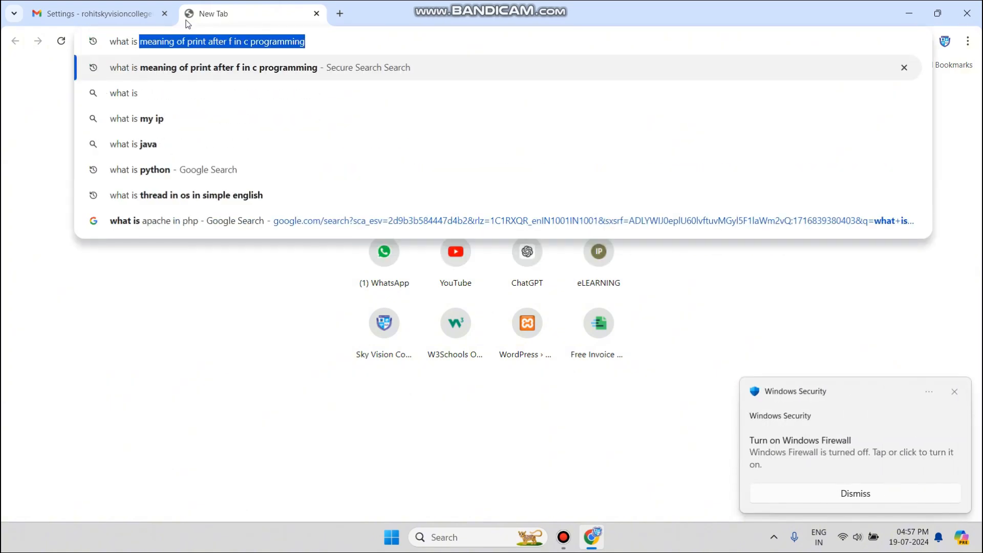
pyautogui.write(' full')
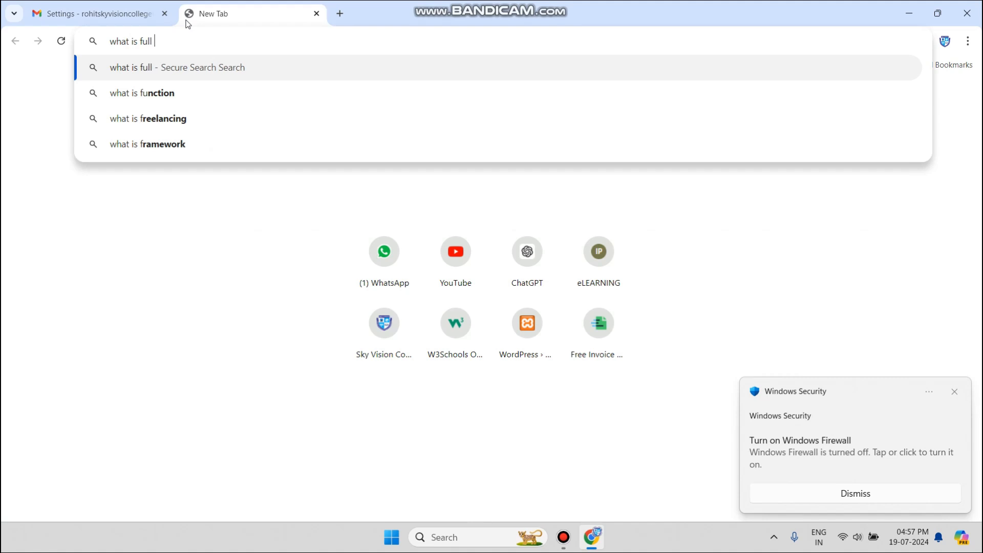
pyautogui.write(' form')
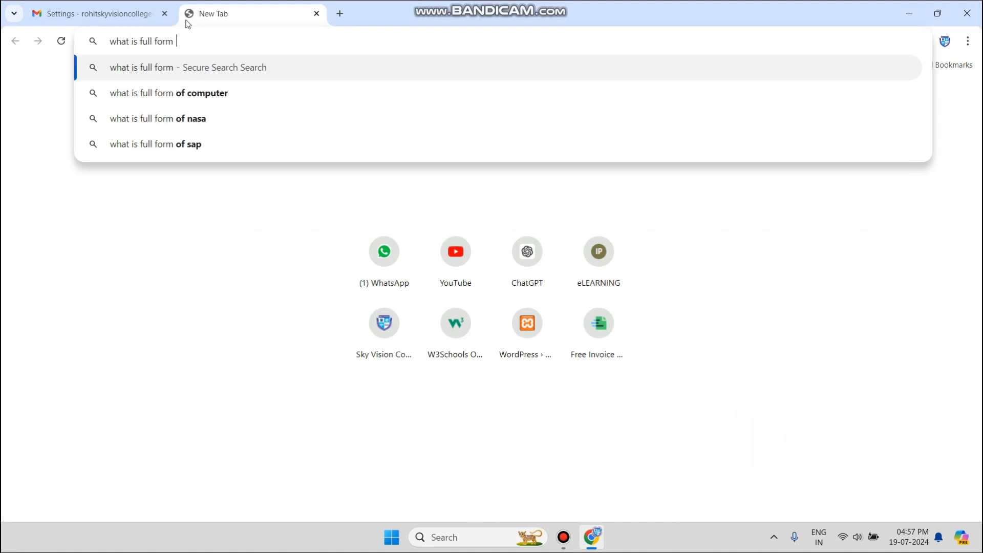
pyautogui.write(' pop and ')
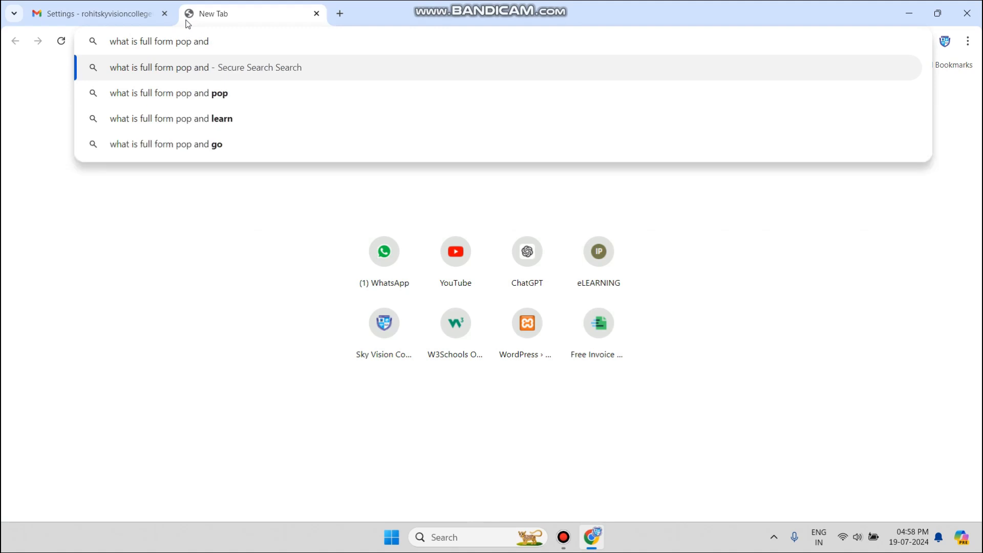
pyautogui.write('imap')
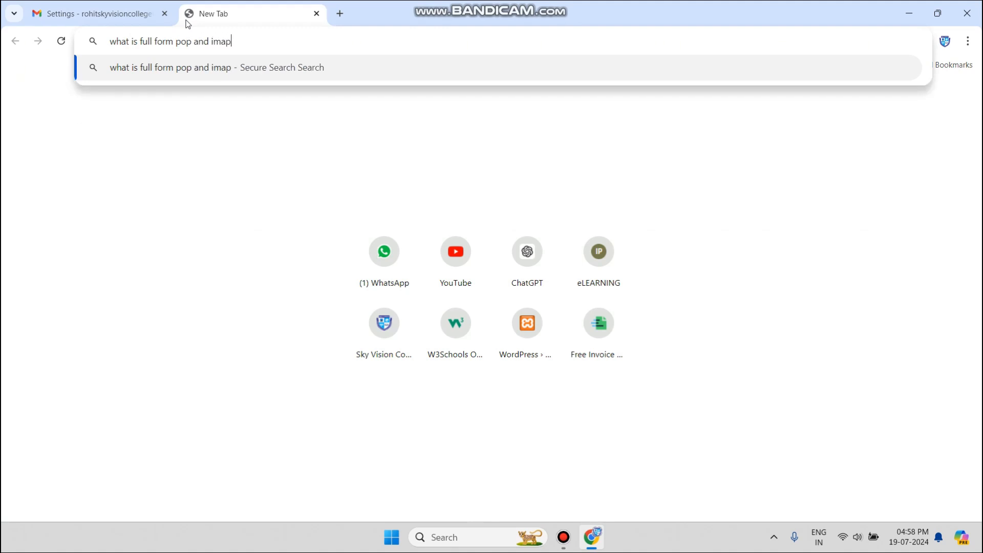
pyautogui.press('Return')
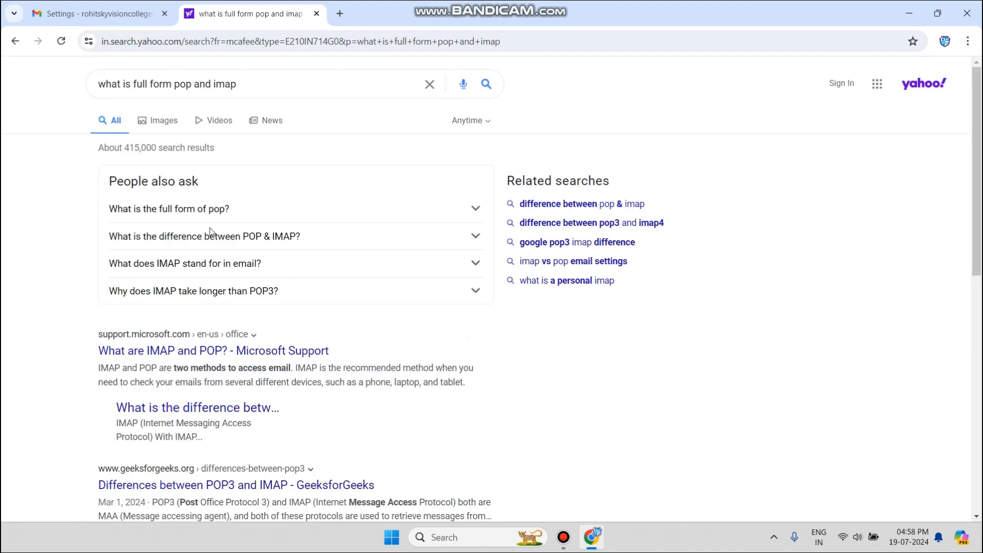
# Read the expanded answers on the full form of POP and what IMAP stands for, then close the search page.
pyautogui.click(206, 211)
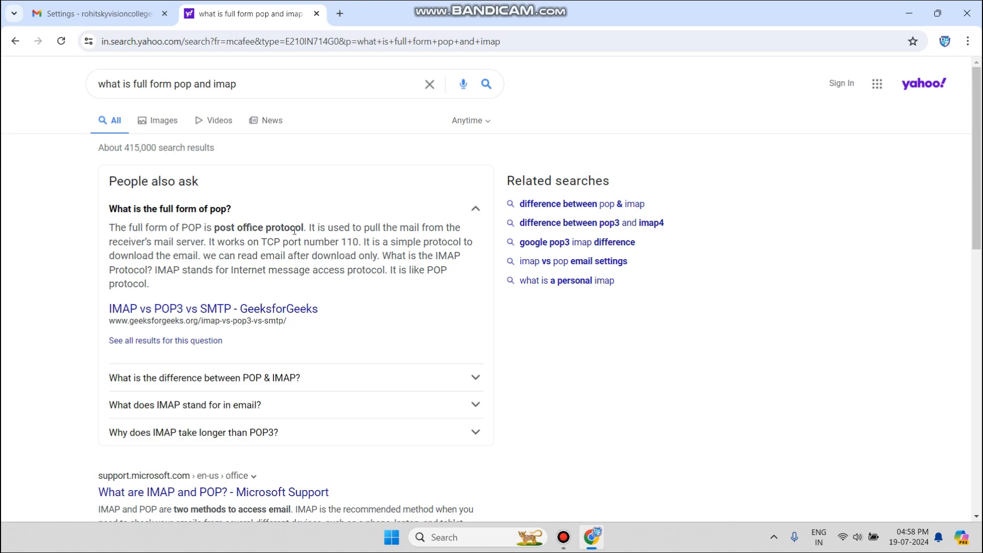
pyautogui.scroll(-2, 282, 307)
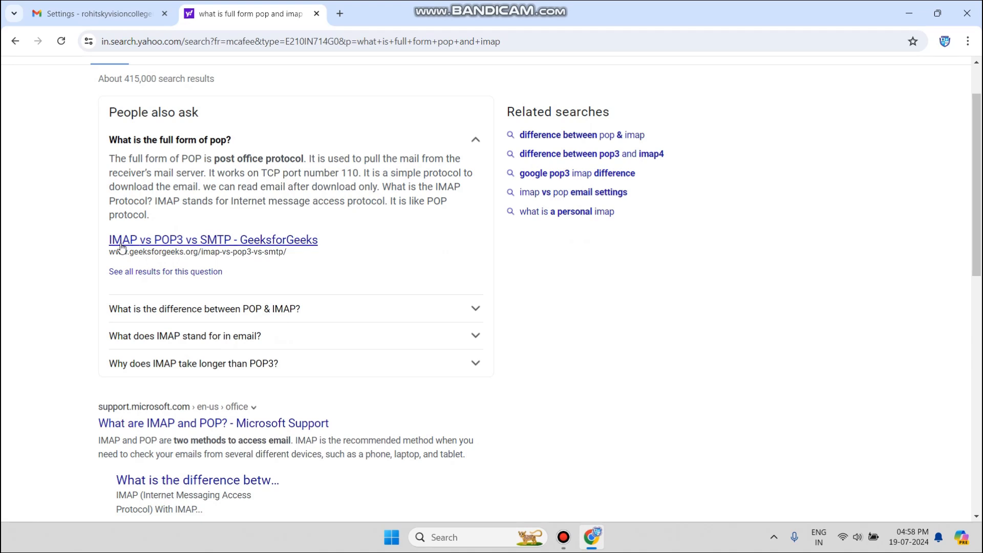
pyautogui.scroll(-1, 195, 314)
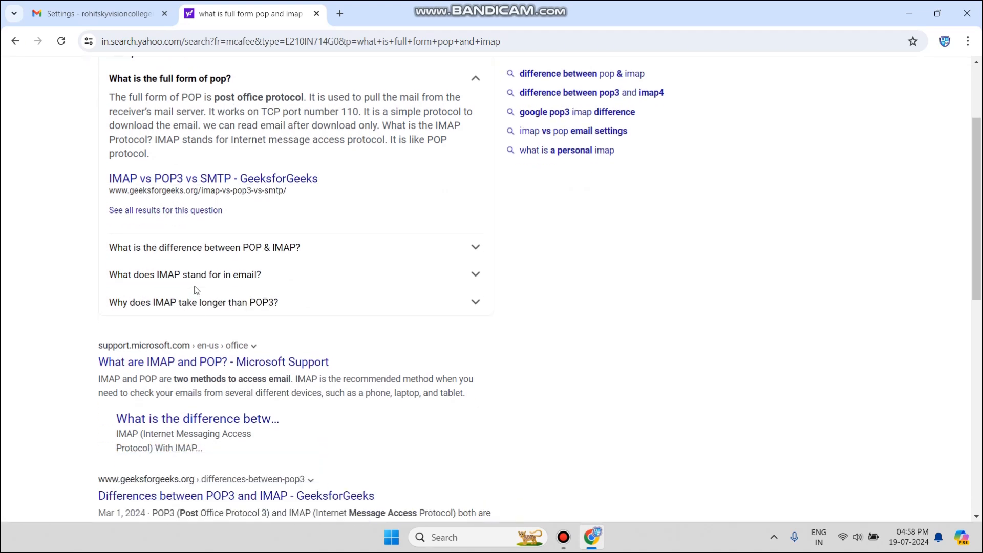
pyautogui.click(215, 276)
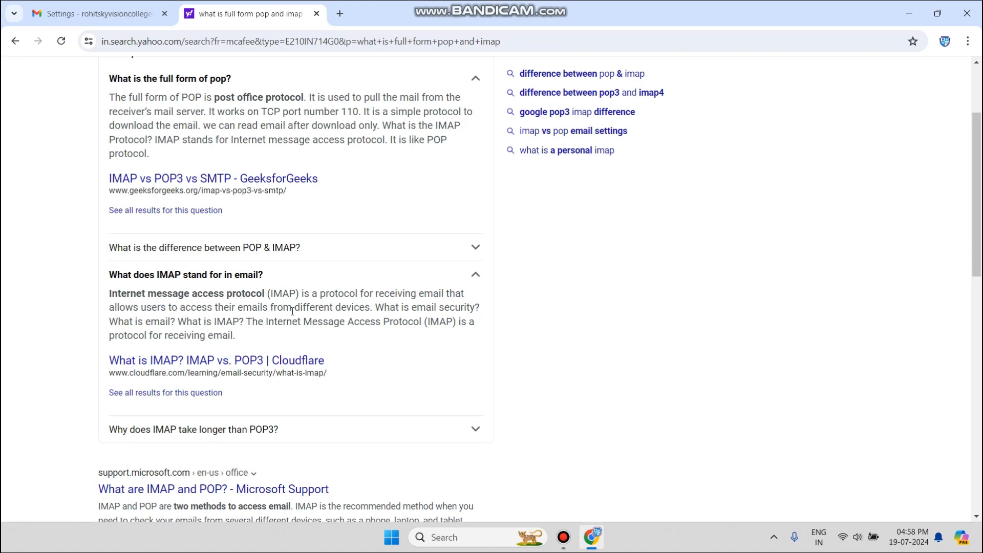
pyautogui.moveTo(300, 308); pyautogui.dragTo(374, 307)
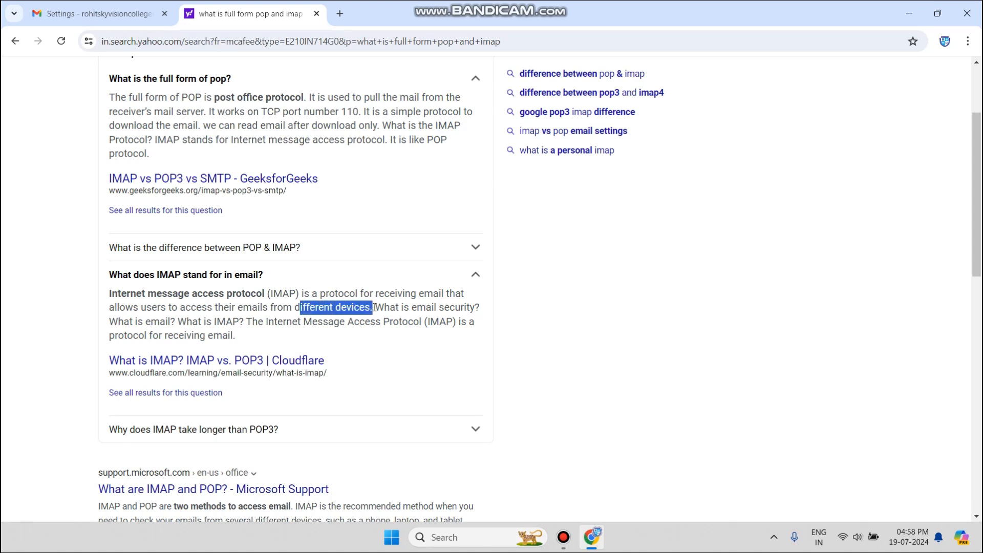
pyautogui.click(375, 308)
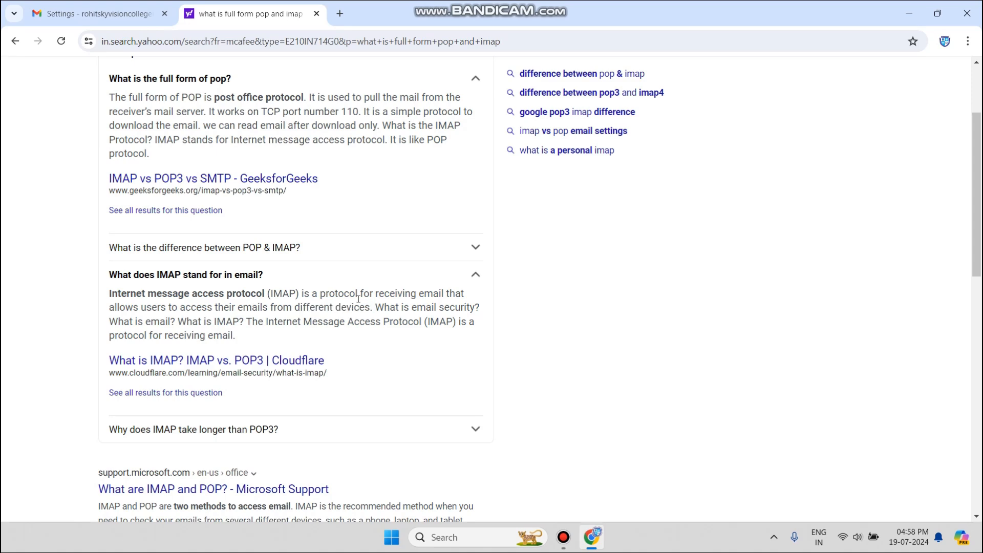
pyautogui.click(320, 15)
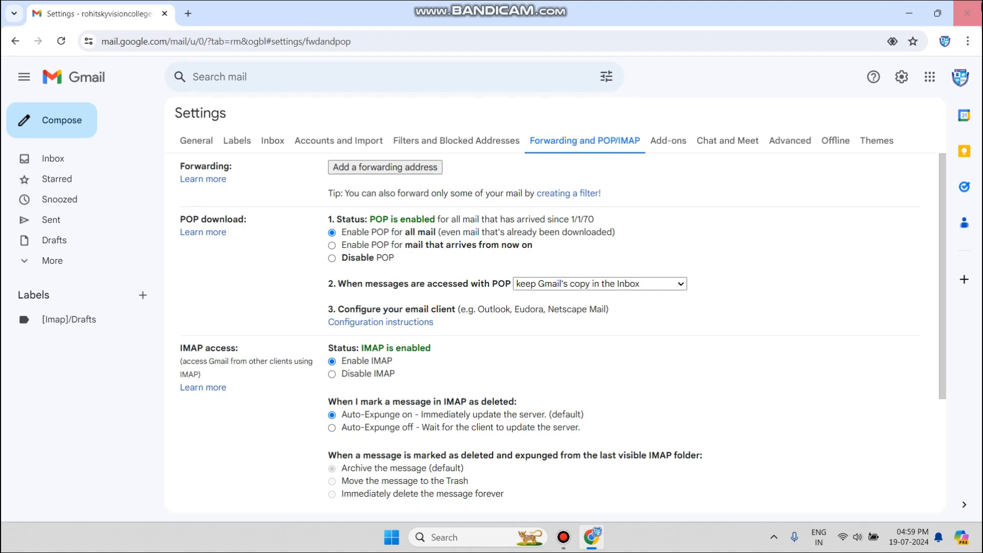
# Close the browser and switch to Outlook to bring up the new profile prompt.
pyautogui.click(967, 13)
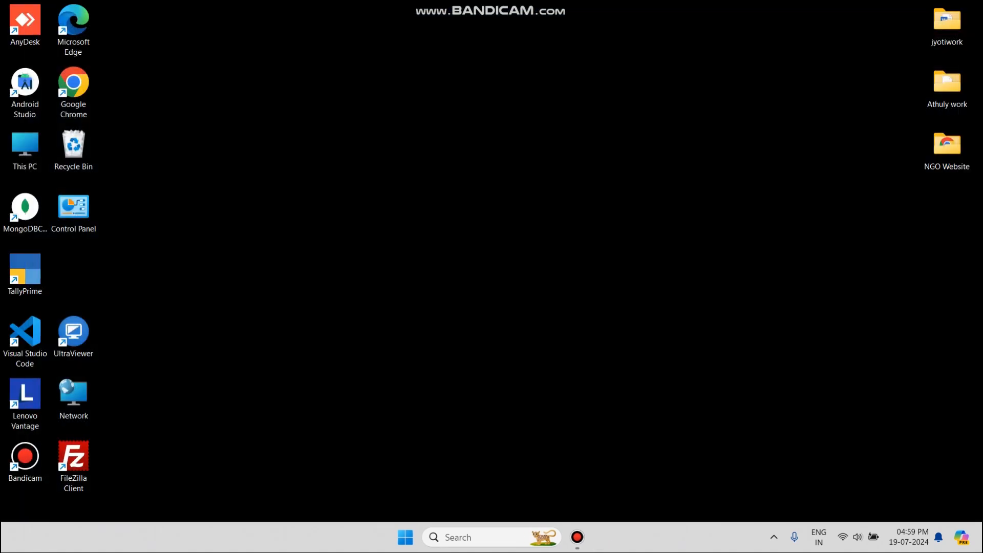
pyautogui.click(474, 538)
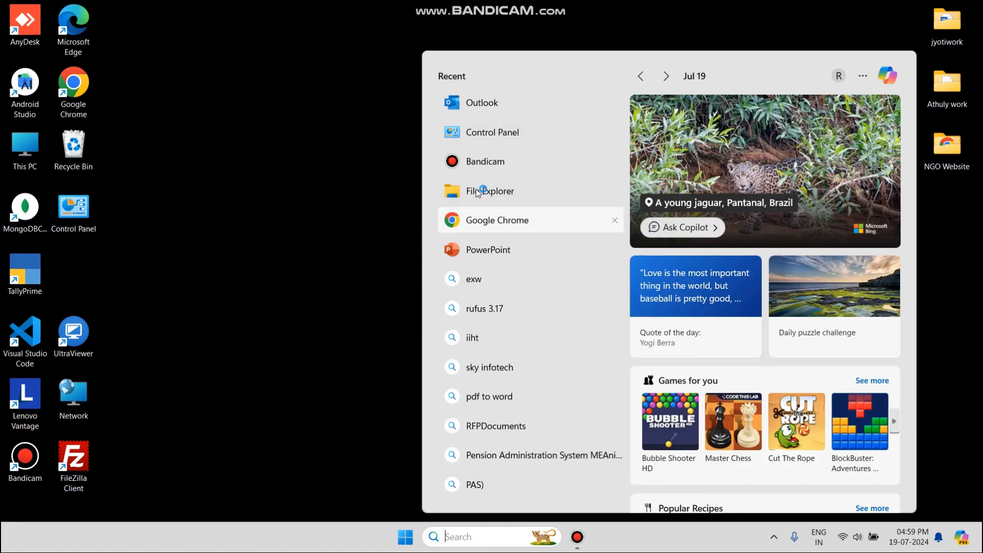
pyautogui.click(490, 103)
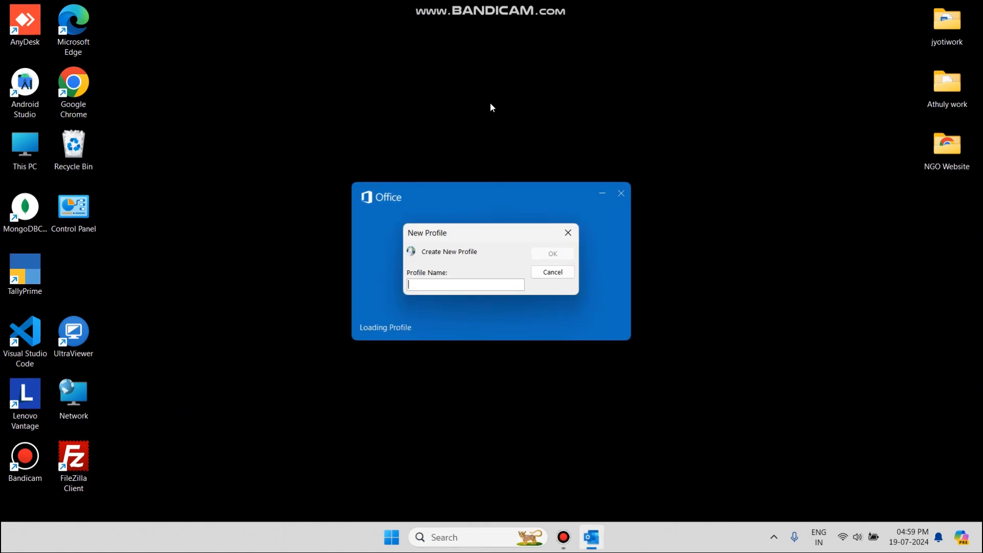
# Create a new Outlook profile named with the account holder's first name and dismiss the Office activation wizard.
pyautogui.write('Rohiy')
pyautogui.press('BackSpace')
pyautogui.write('t')
pyautogui.click(552, 251)
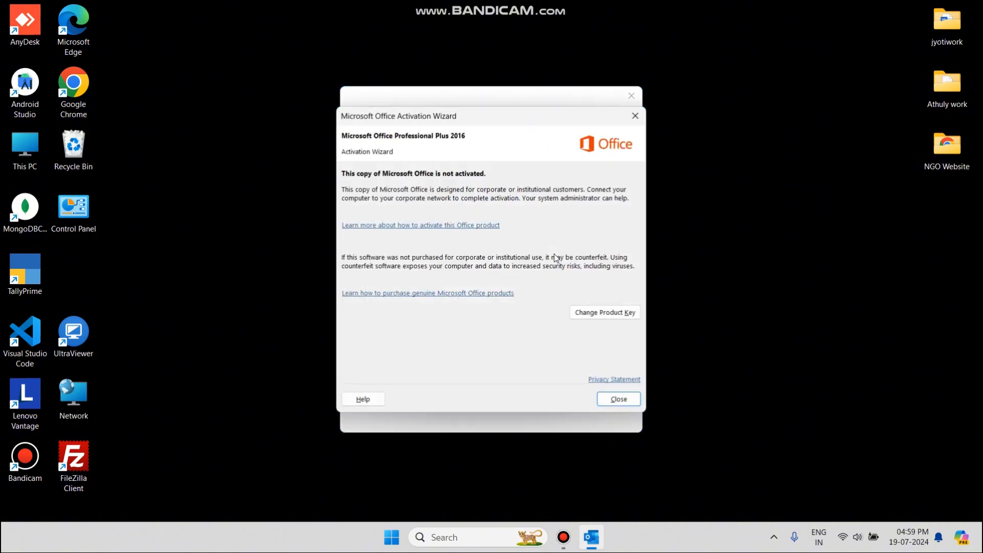
pyautogui.click(618, 399)
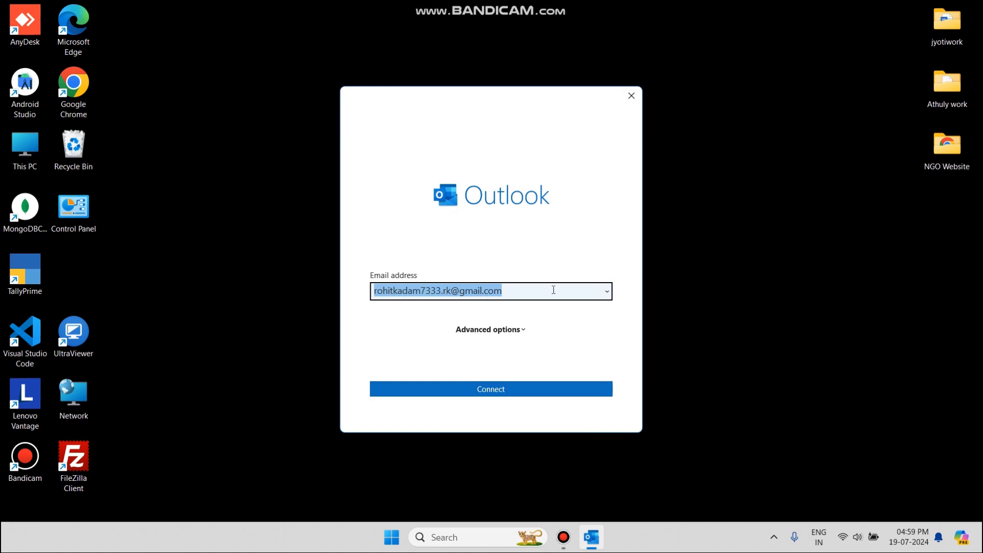
# Choose the college's Gmail address from the suggested addresses, connect it, and finish the account setup without adding another account.
pyautogui.click(607, 291)
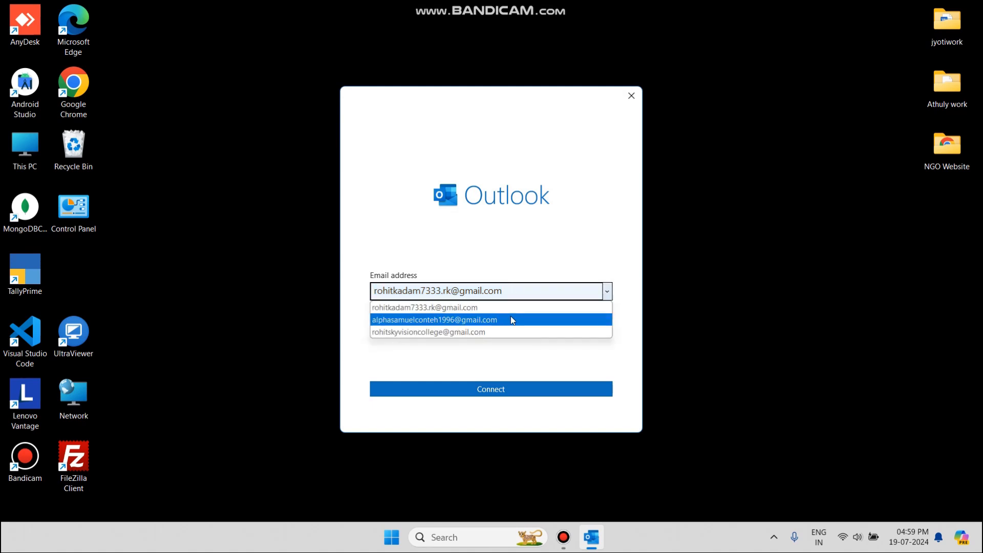
pyautogui.click(443, 332)
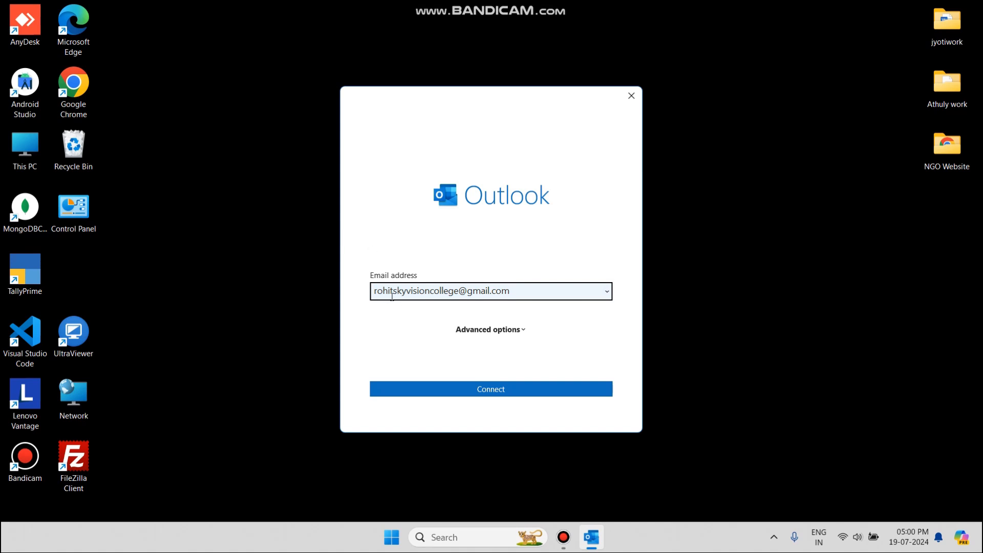
pyautogui.click(462, 390)
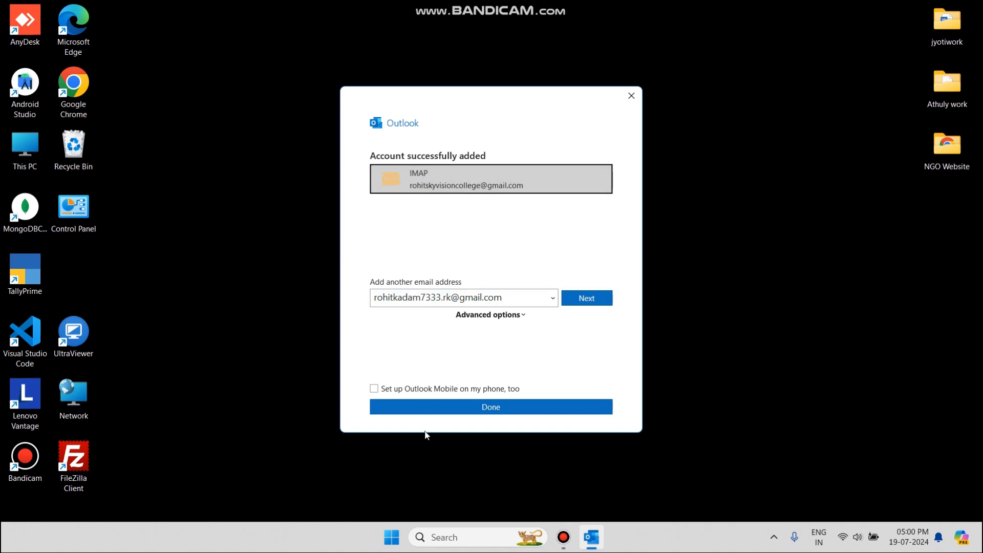
pyautogui.click(426, 408)
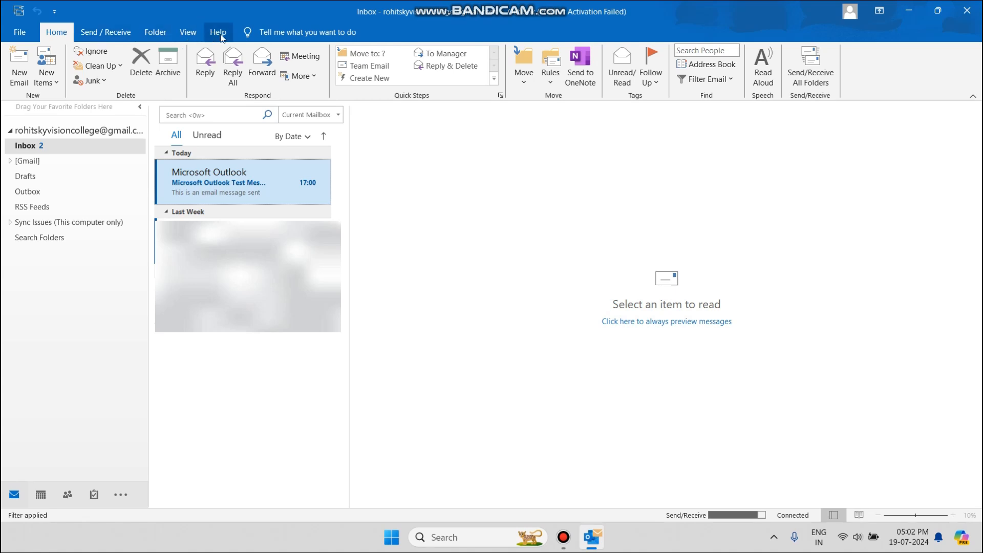
pyautogui.click(90, 29)
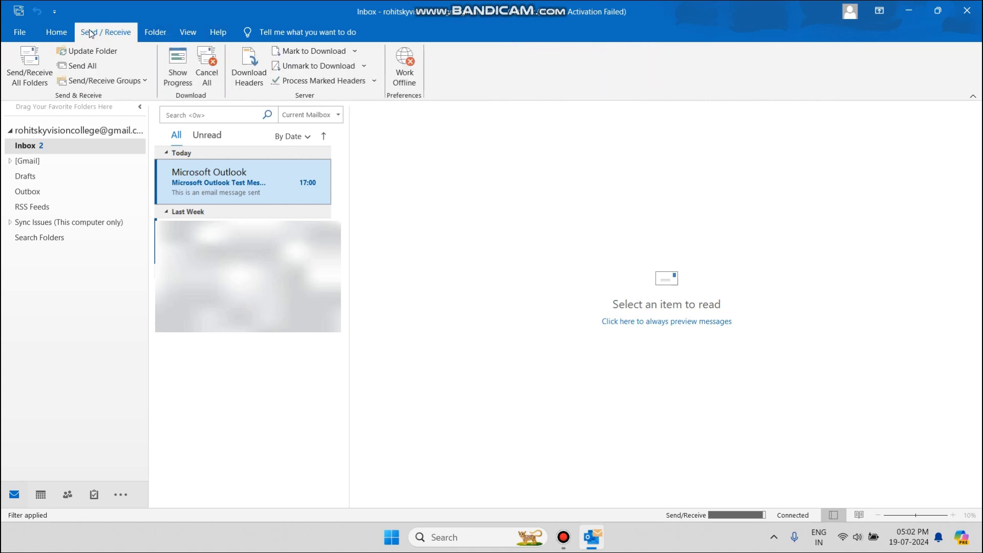
pyautogui.click(56, 32)
pyautogui.click(22, 32)
pyautogui.click(15, 37)
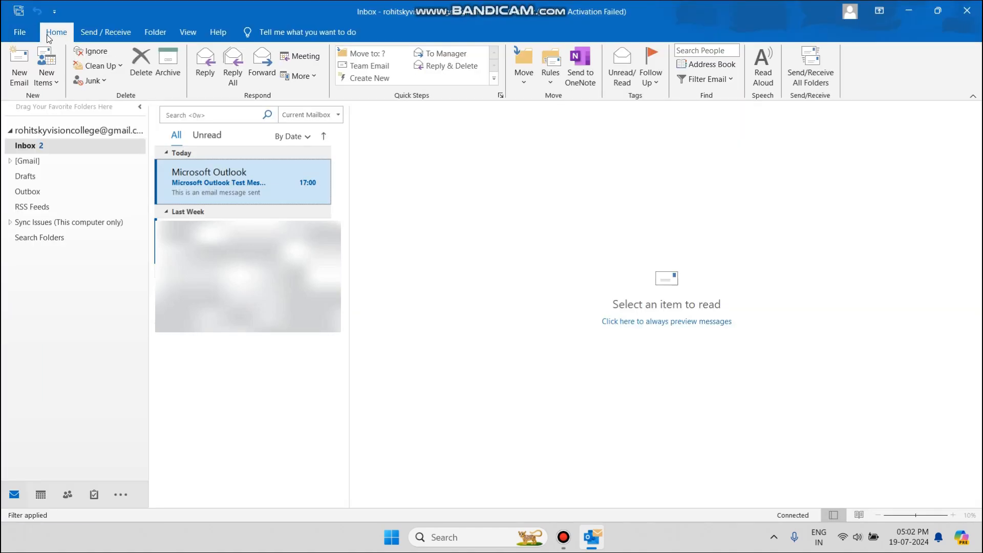
pyautogui.click(96, 32)
pyautogui.click(66, 29)
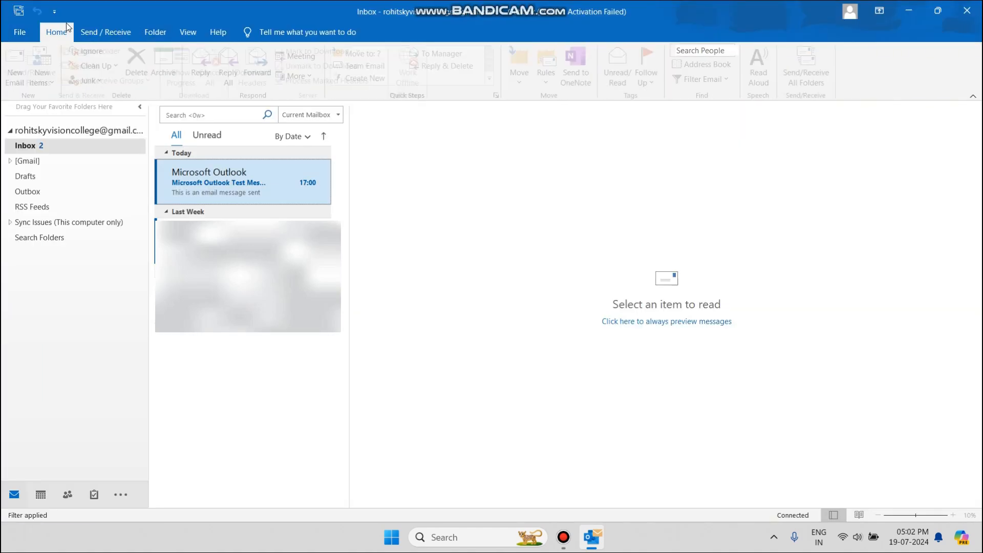
pyautogui.click(85, 26)
pyautogui.click(59, 32)
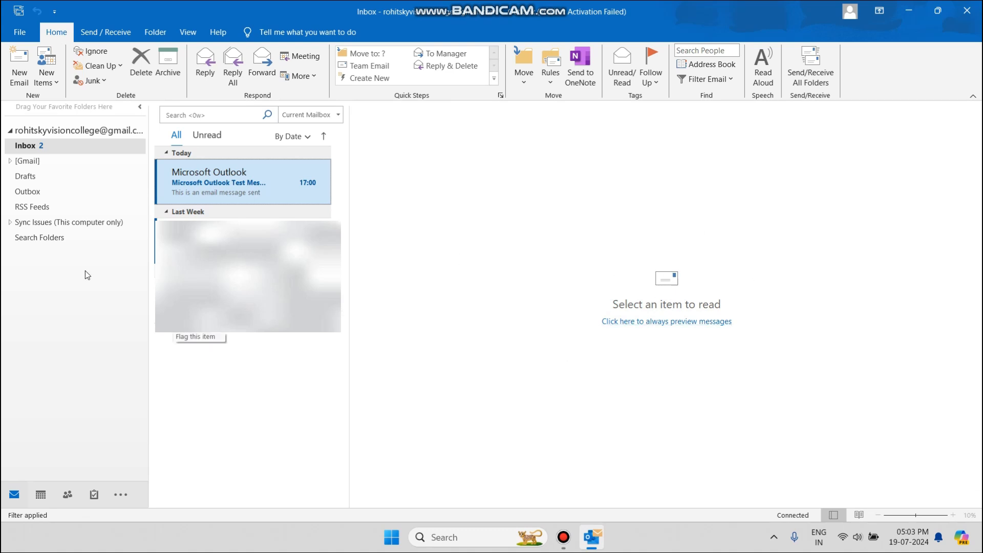
# View the added account's overview page, return to its Inbox, and open the Microsoft Outlook Test Message for reading.
pyautogui.click(22, 135)
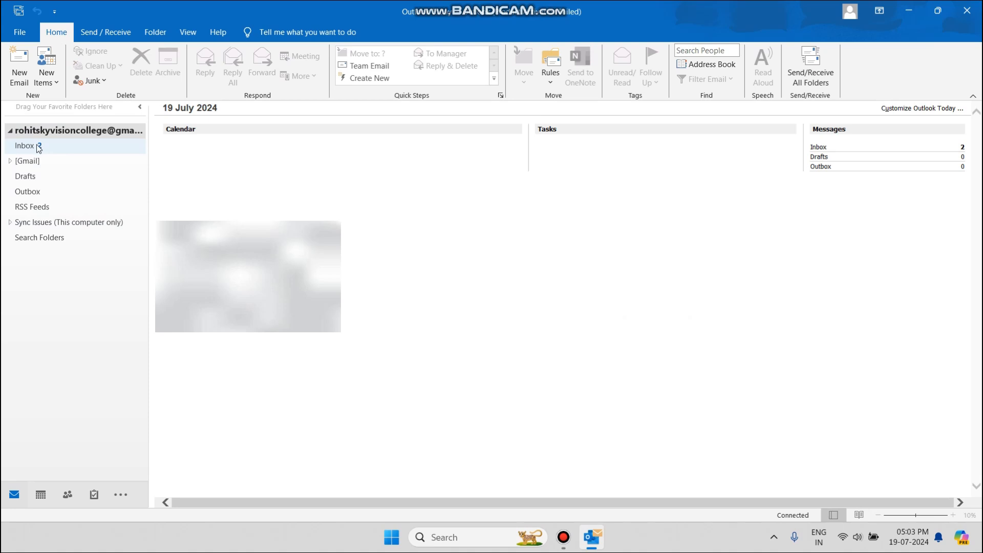
pyautogui.click(38, 148)
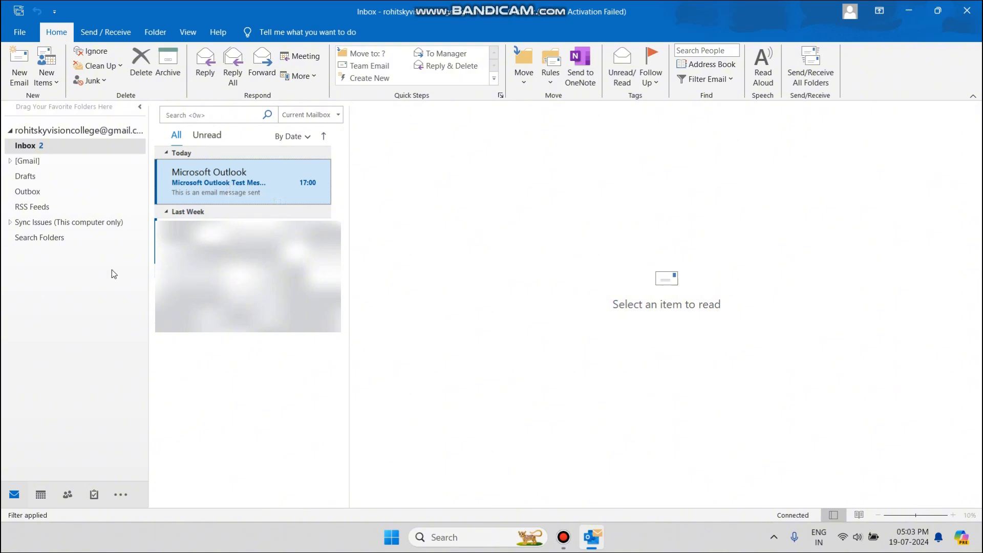
pyautogui.click(211, 183)
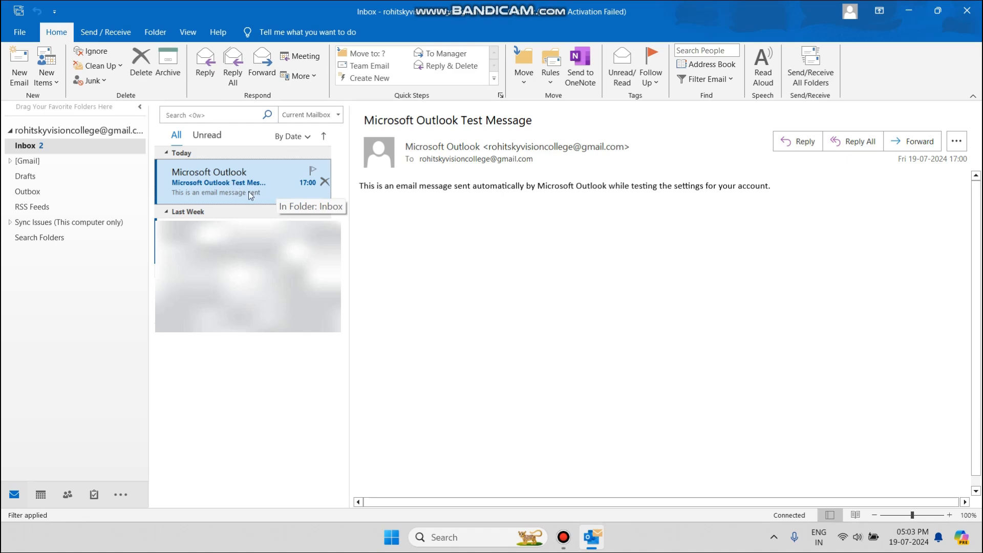
# Switch to Google Chrome and open it with the Sky Vision College profile.
pyautogui.hotkey('alt', 'Tab')
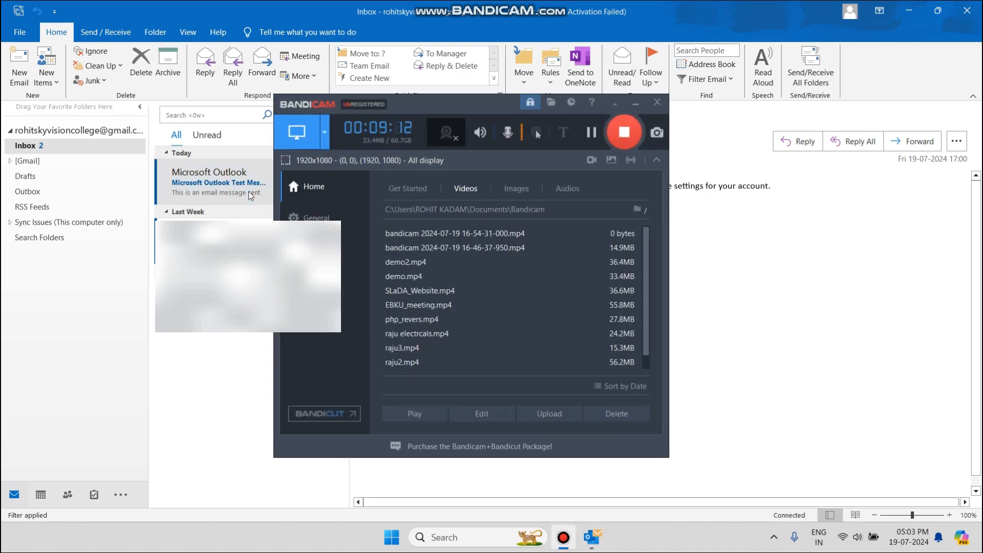
pyautogui.hotkey('alt', 'Tab')
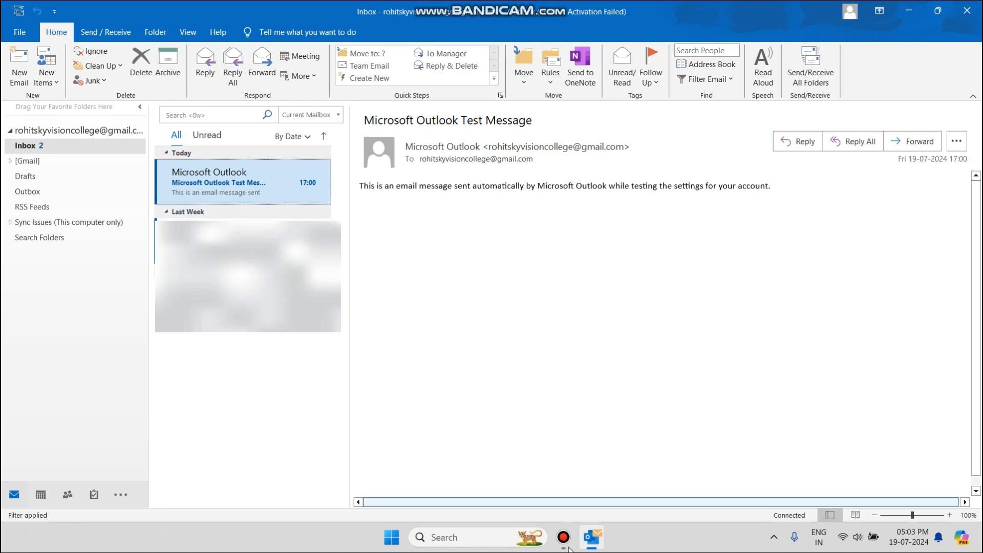
pyautogui.click(474, 536)
pyautogui.write('ch')
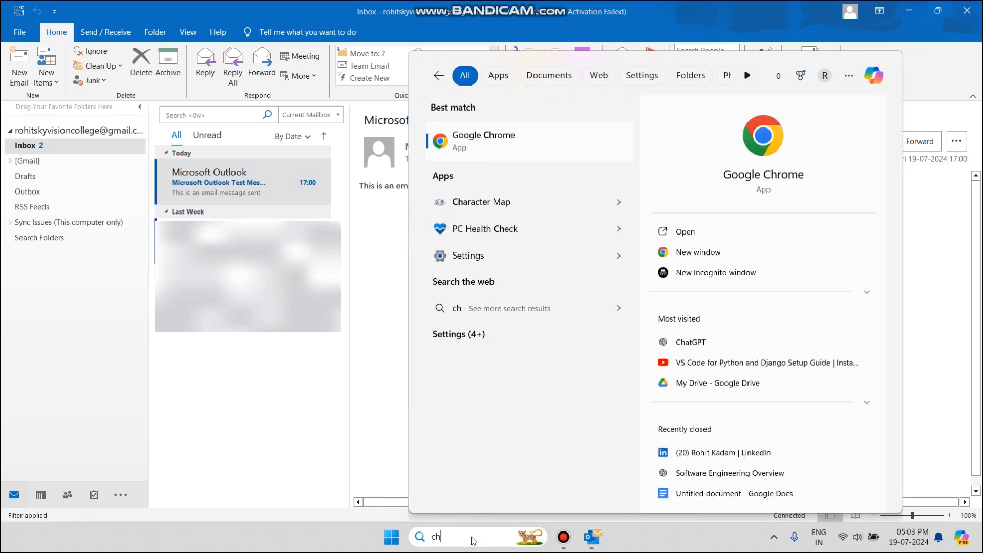
pyautogui.press('Return')
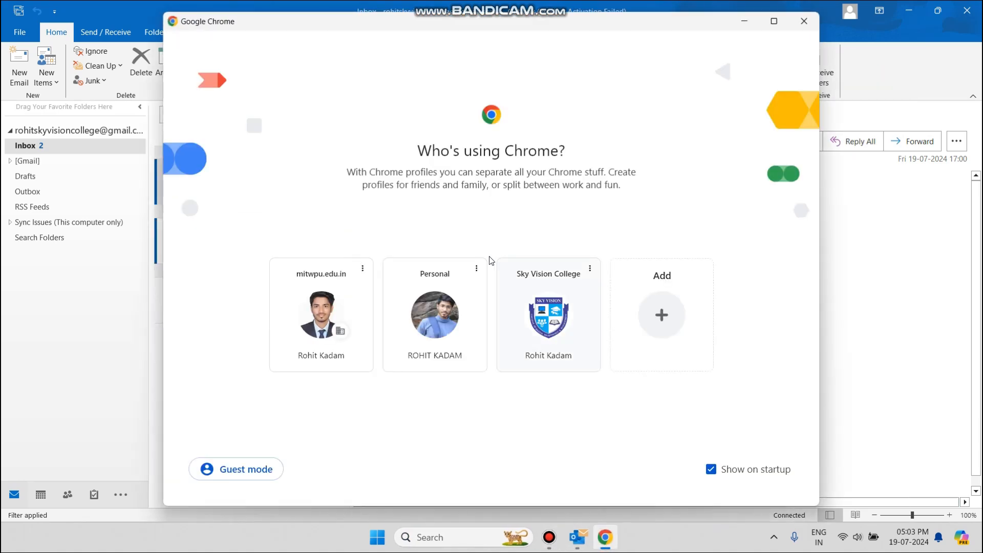
pyautogui.click(523, 336)
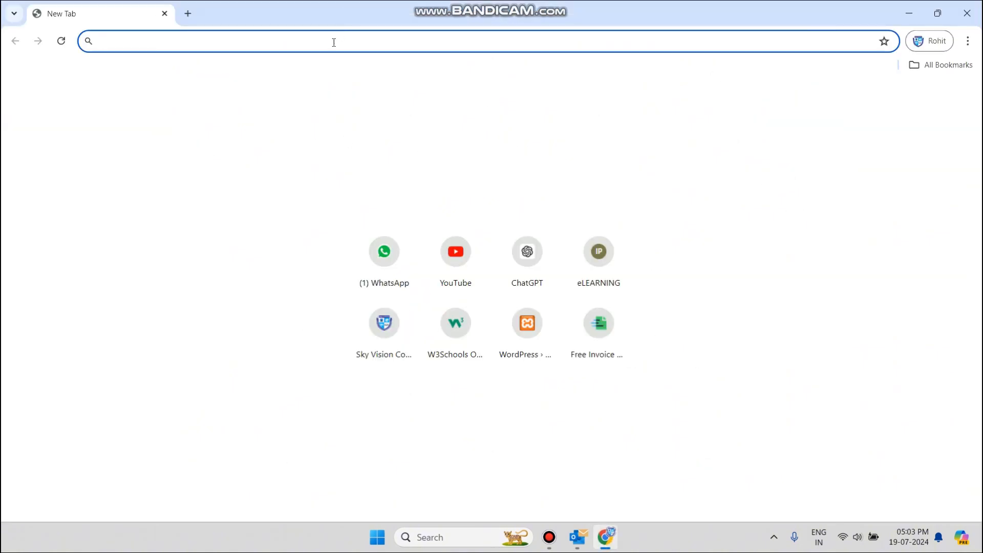
# Open the college account's Gmail inbox, check it for the Microsoft Outlook Test Message, and close the browser to return to Outlook.
pyautogui.write('gm')
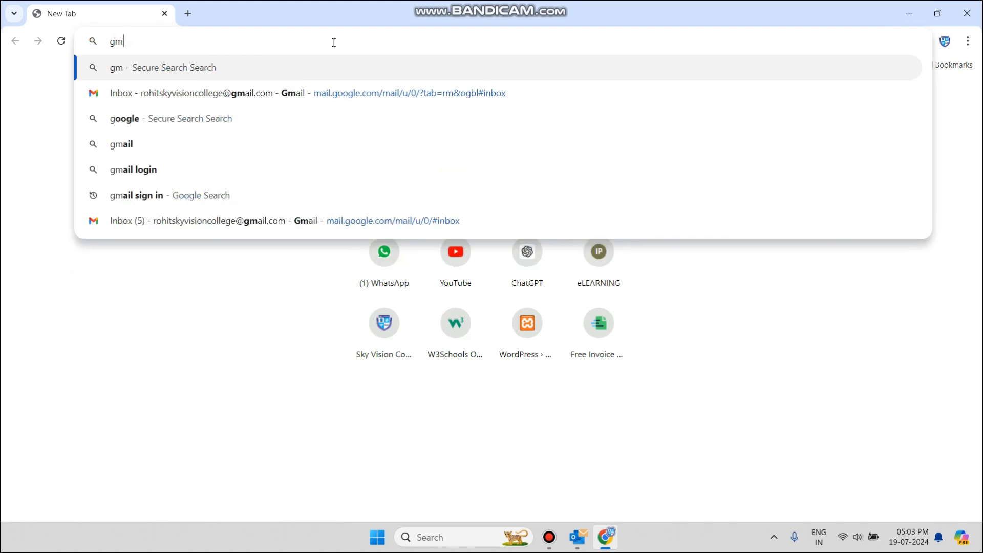
pyautogui.press('Down')
pyautogui.press('Return')
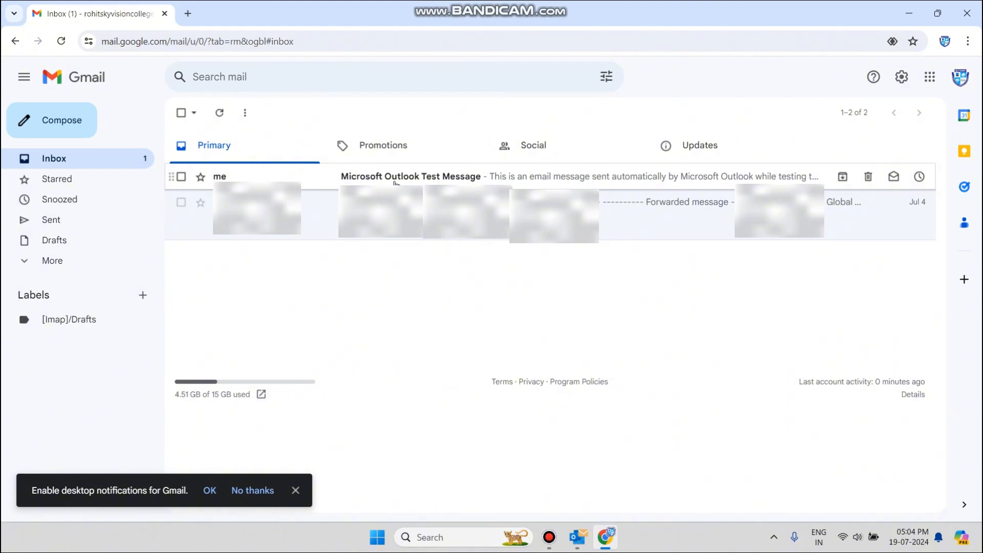
pyautogui.click(967, 13)
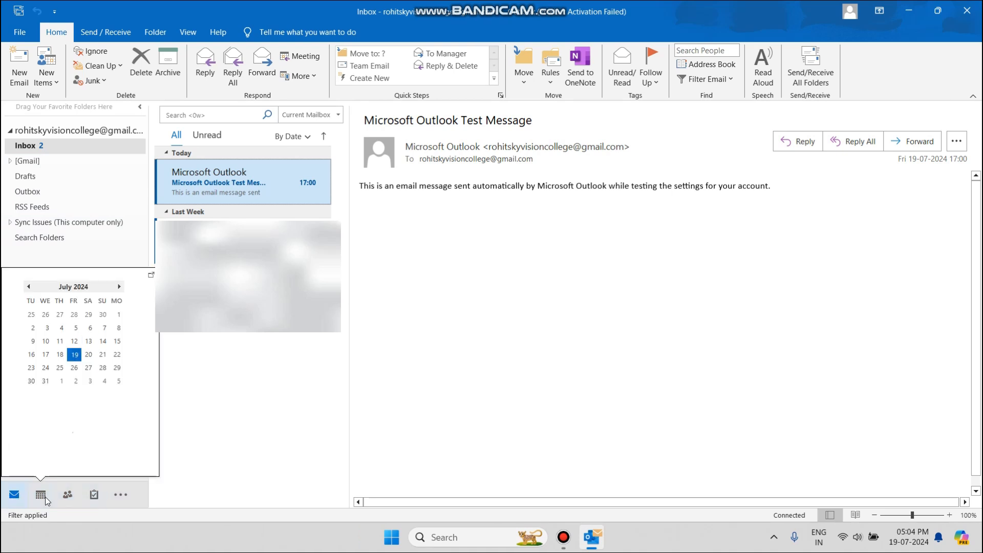
pyautogui.moveTo(101, 497)
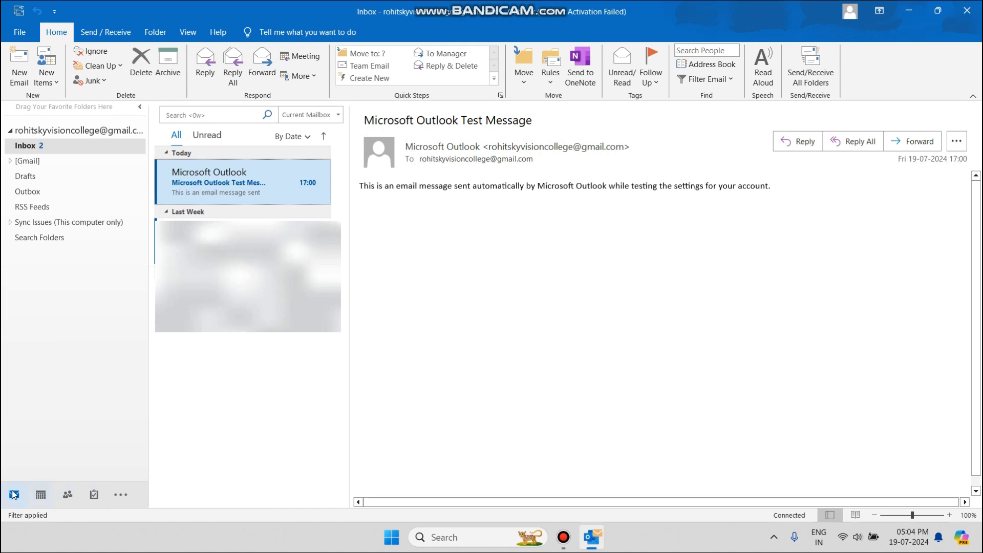